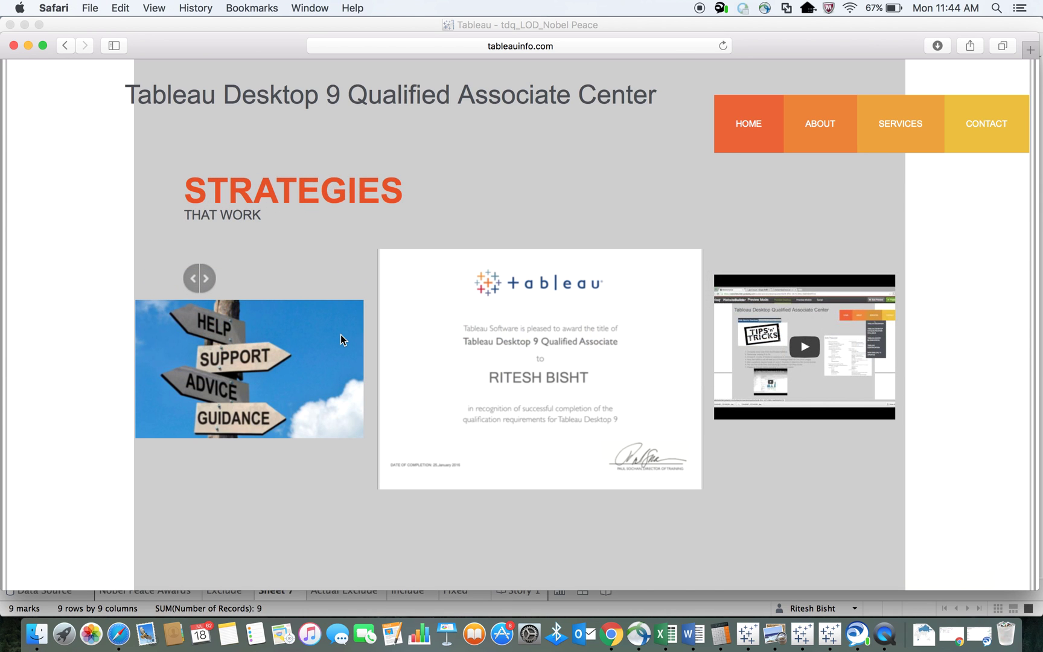
- Switch from Safari to the Tableau workbook of Nobel Peace laureates by continent
key("super+Tab")
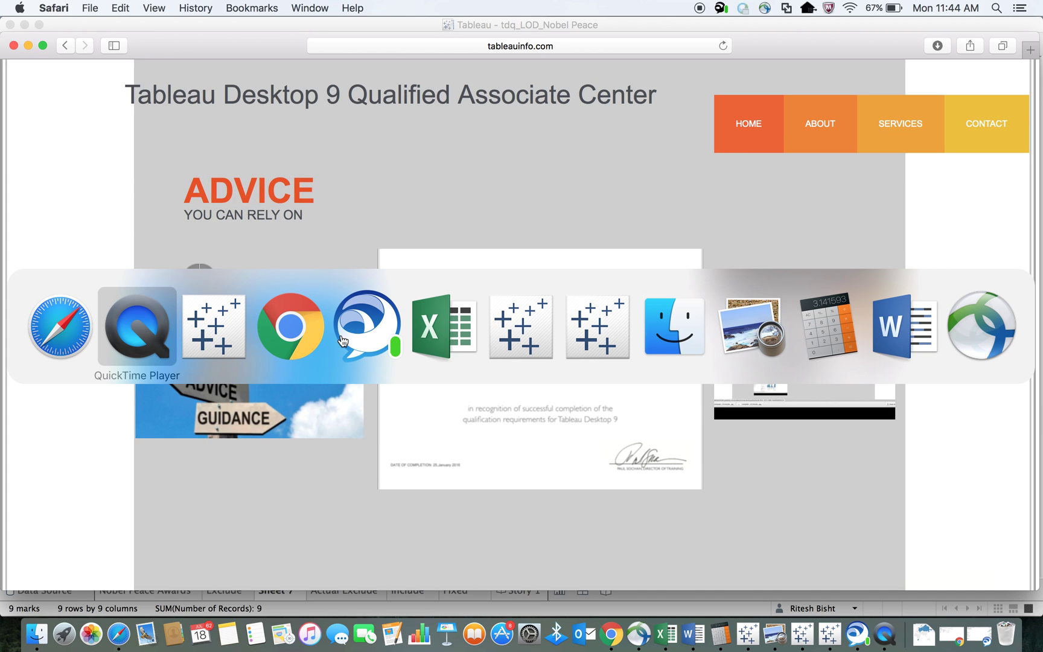
key("super+Tab")
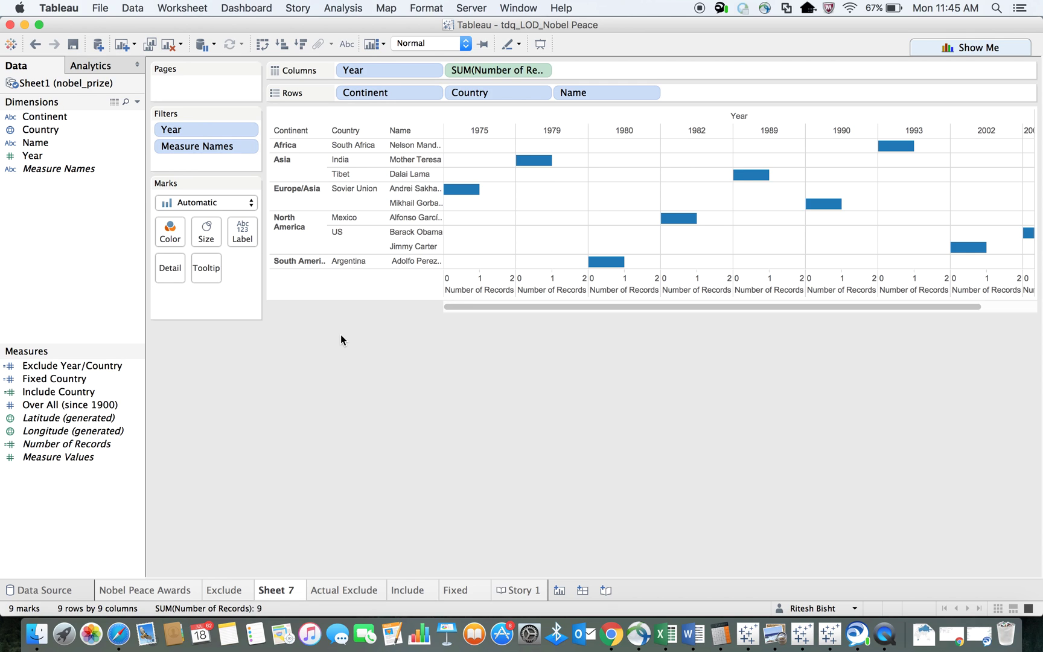
left_click(170, 589)
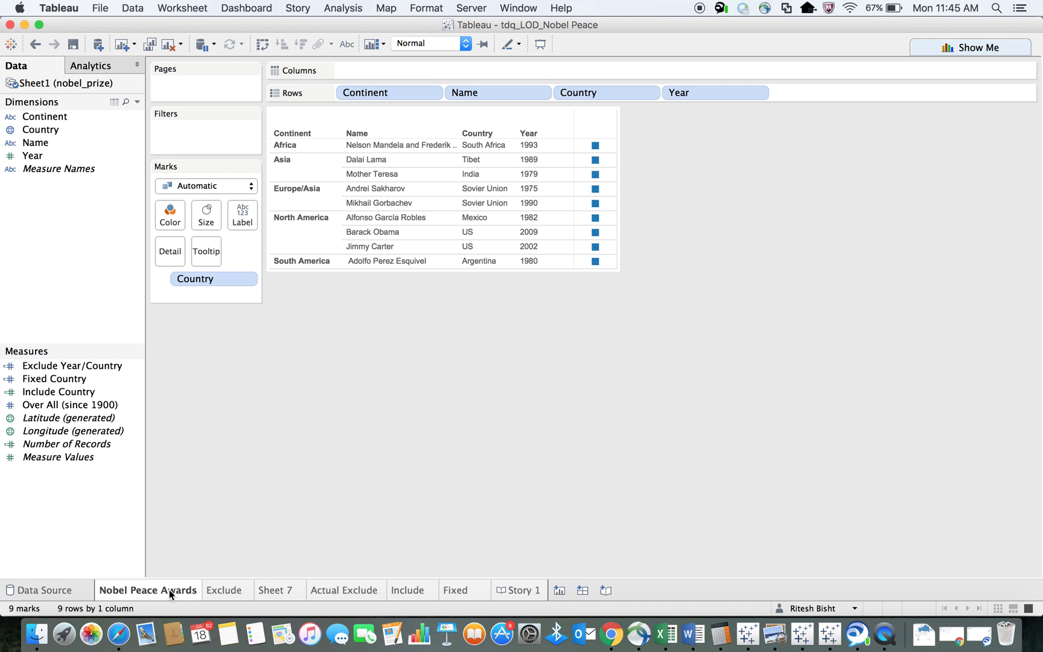
left_click(221, 589)
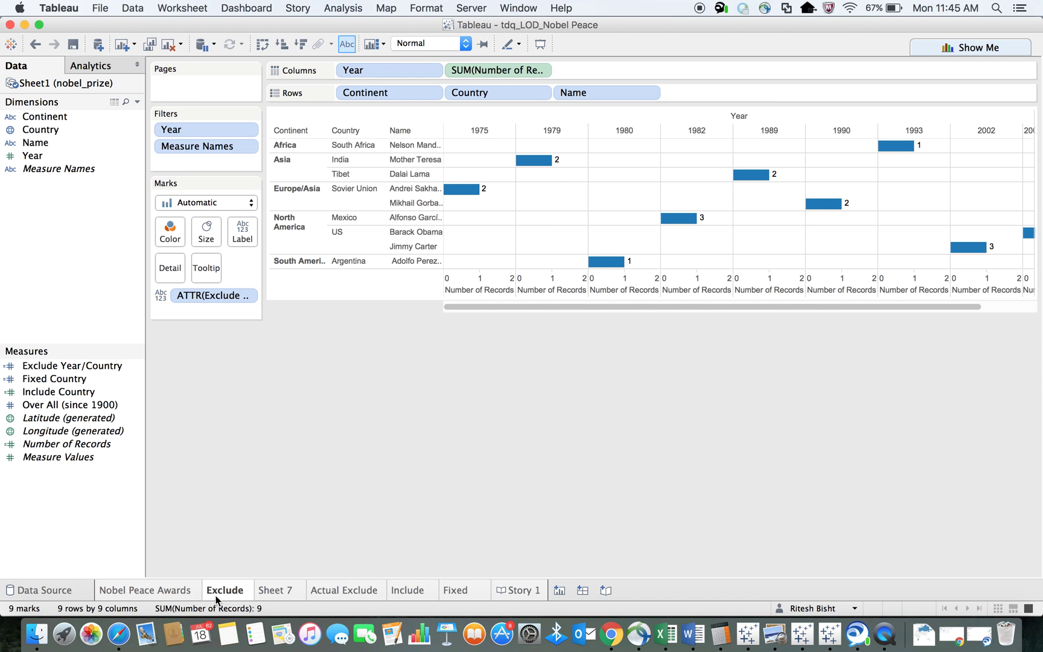
left_click(276, 590)
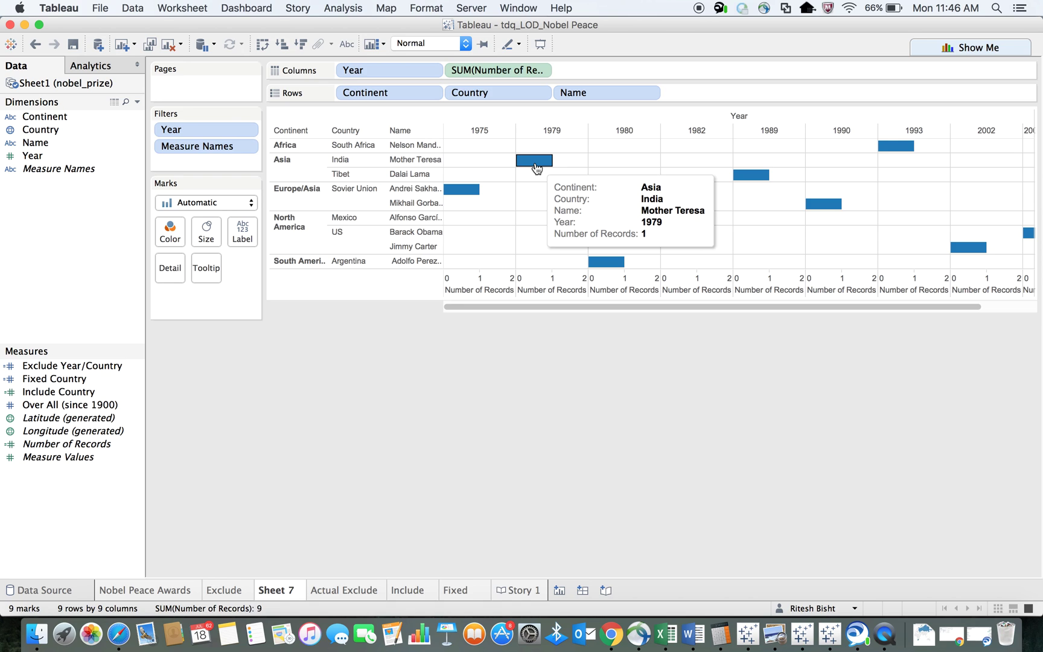
- Remove the Country and Name fields from Sheet 7's rows
right_click(511, 94)
left_click(481, 92)
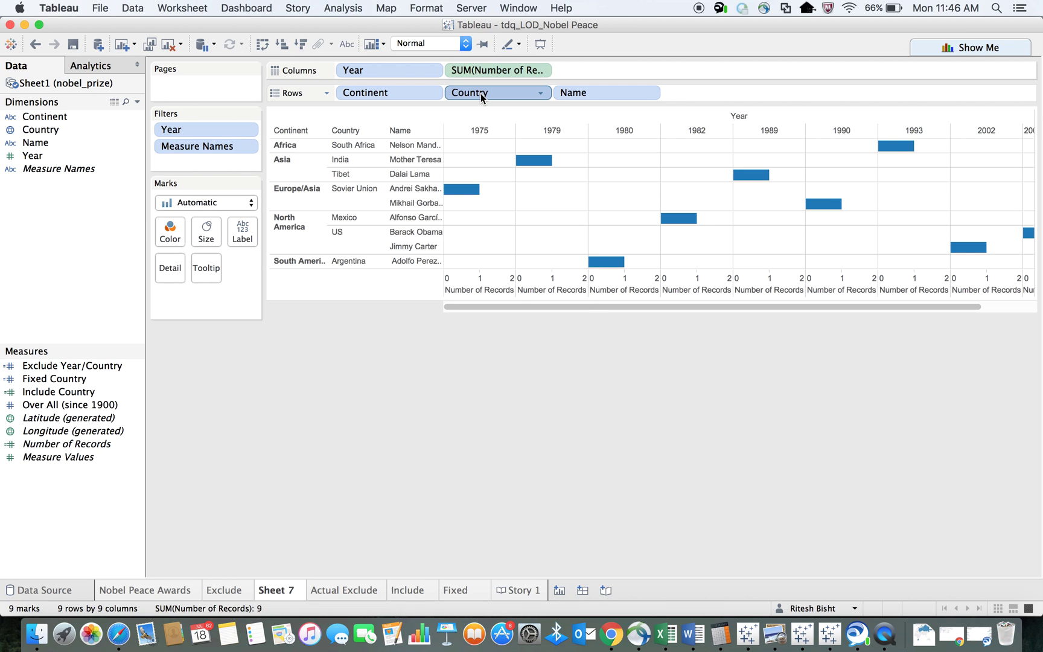
right_click(481, 93)
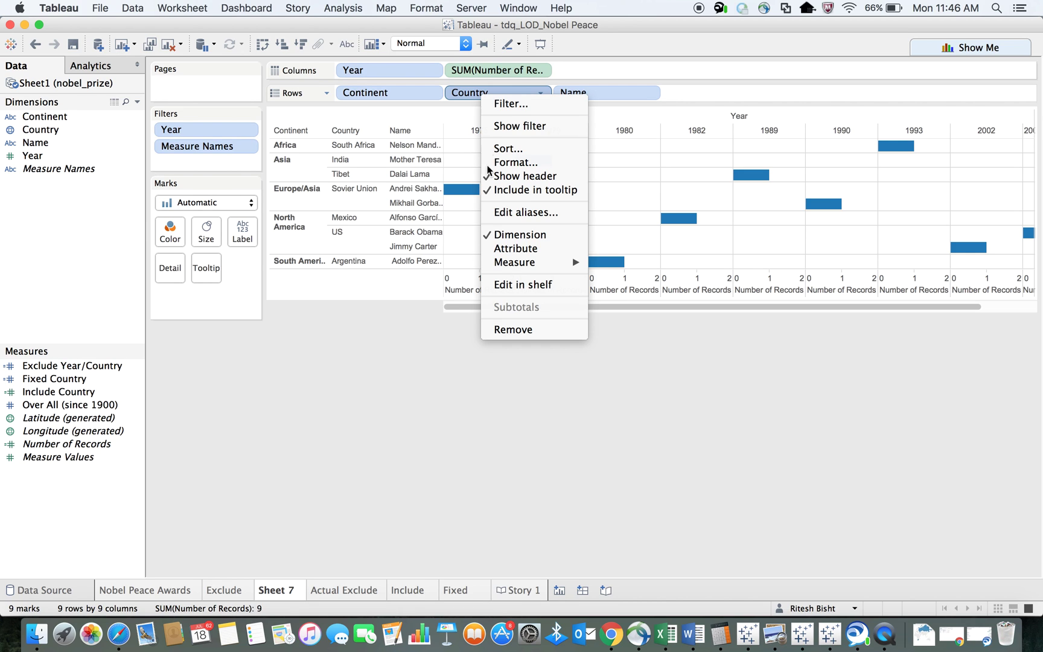
left_click(510, 330)
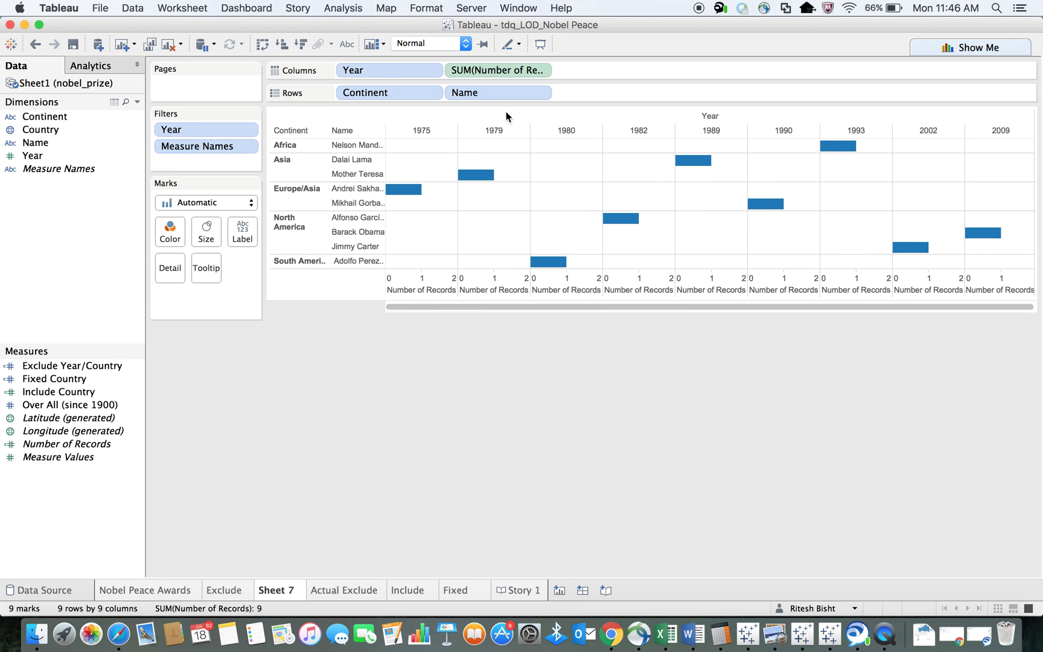
right_click(480, 95)
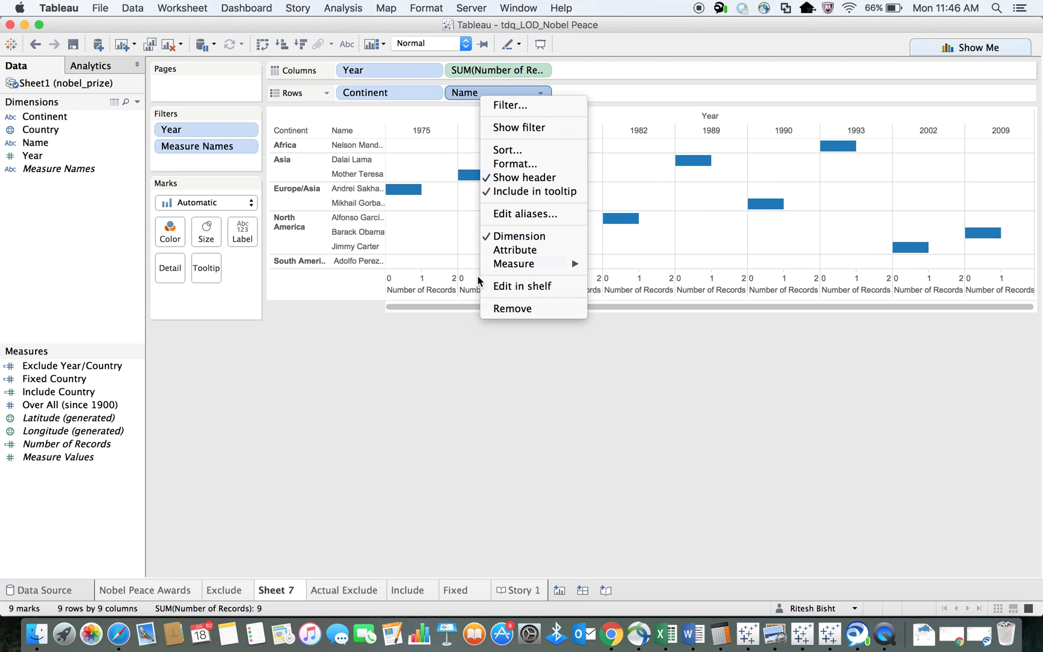
left_click(498, 309)
- Drop Year from columns, sort continent bars by count descending, and return to the Exclude sheet
right_click(374, 72)
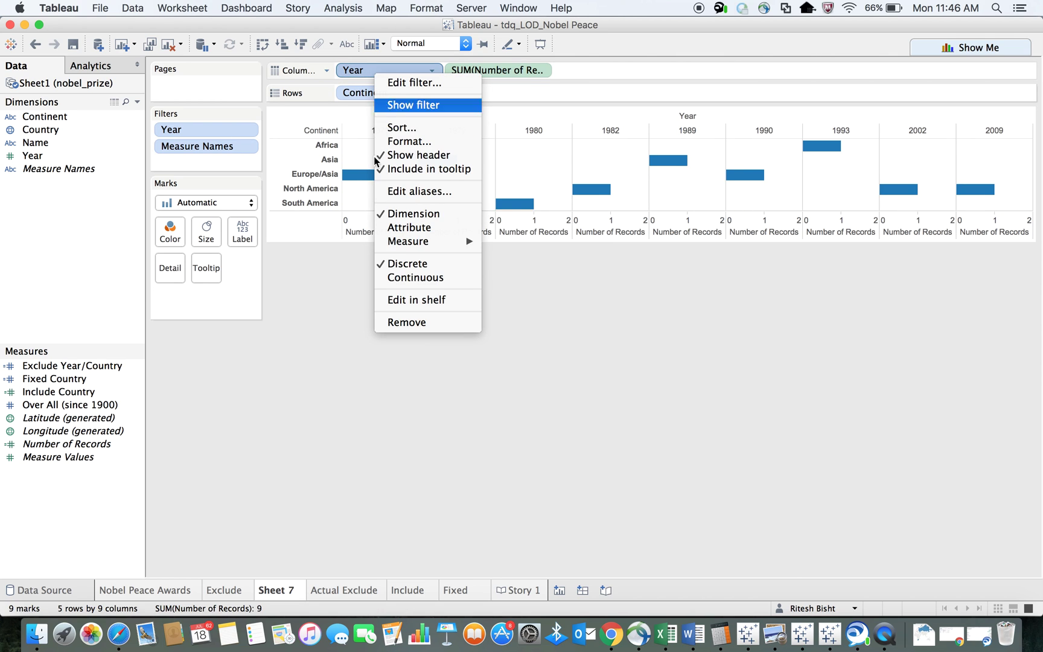
left_click(398, 323)
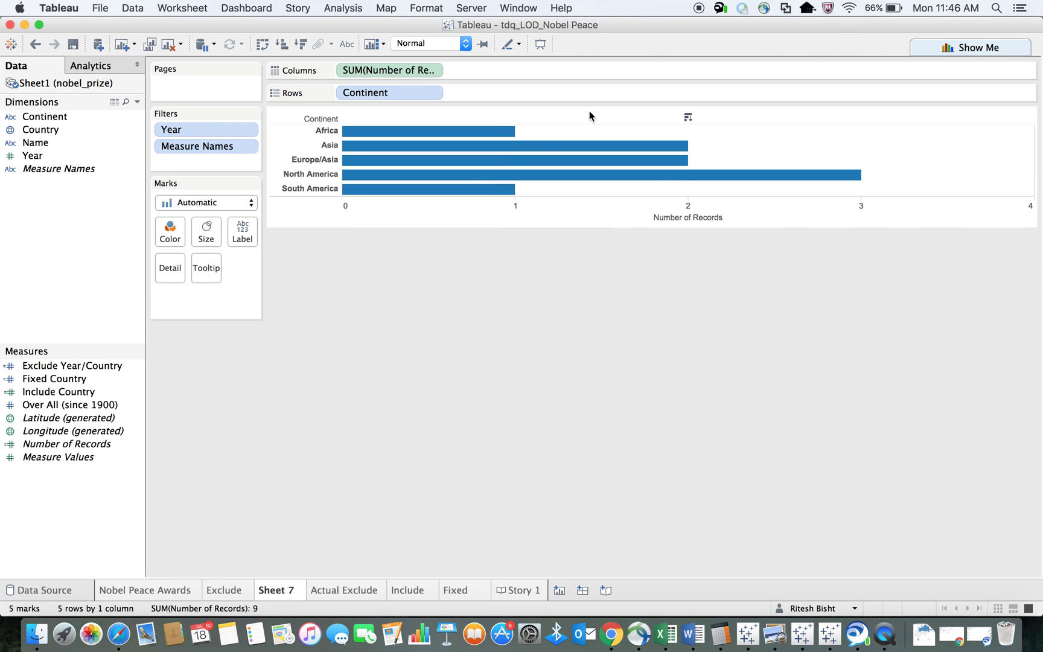
left_click(687, 118)
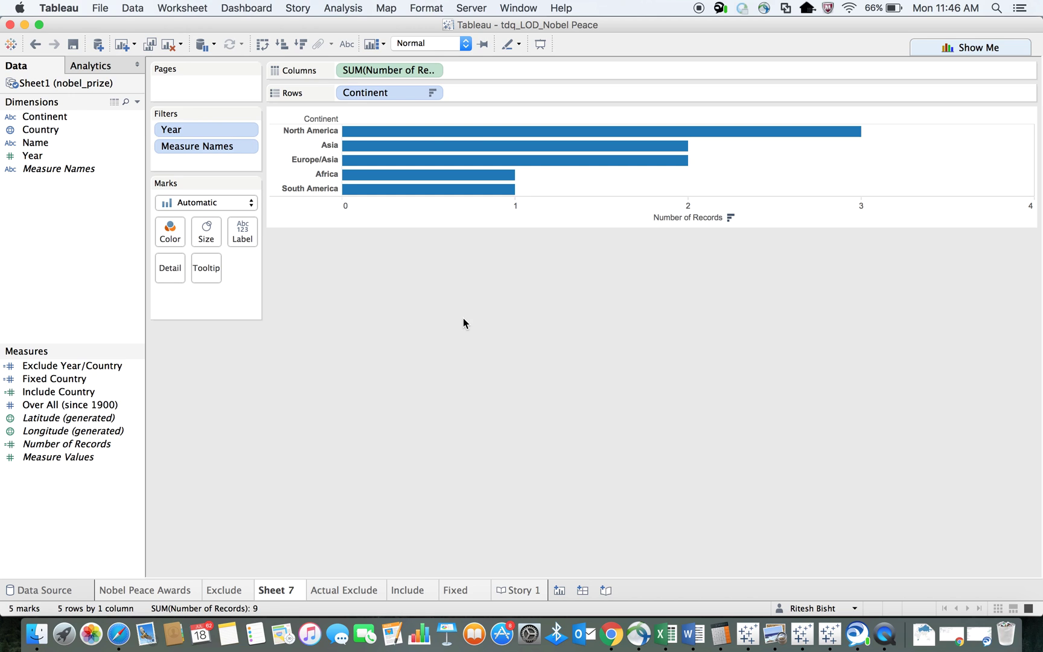
left_click(225, 590)
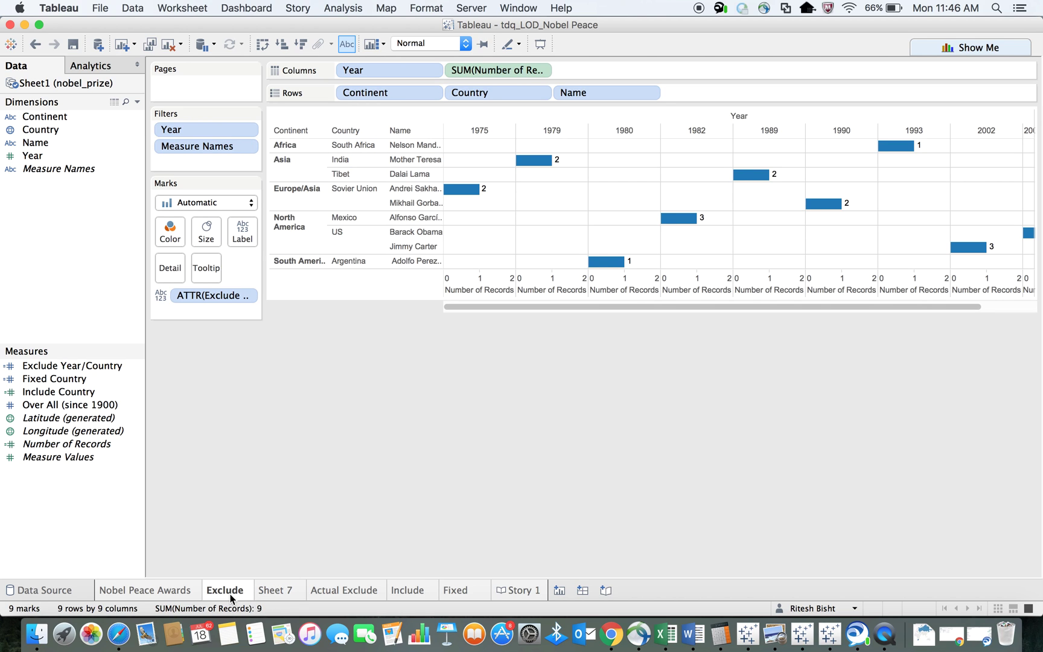
left_click(277, 592)
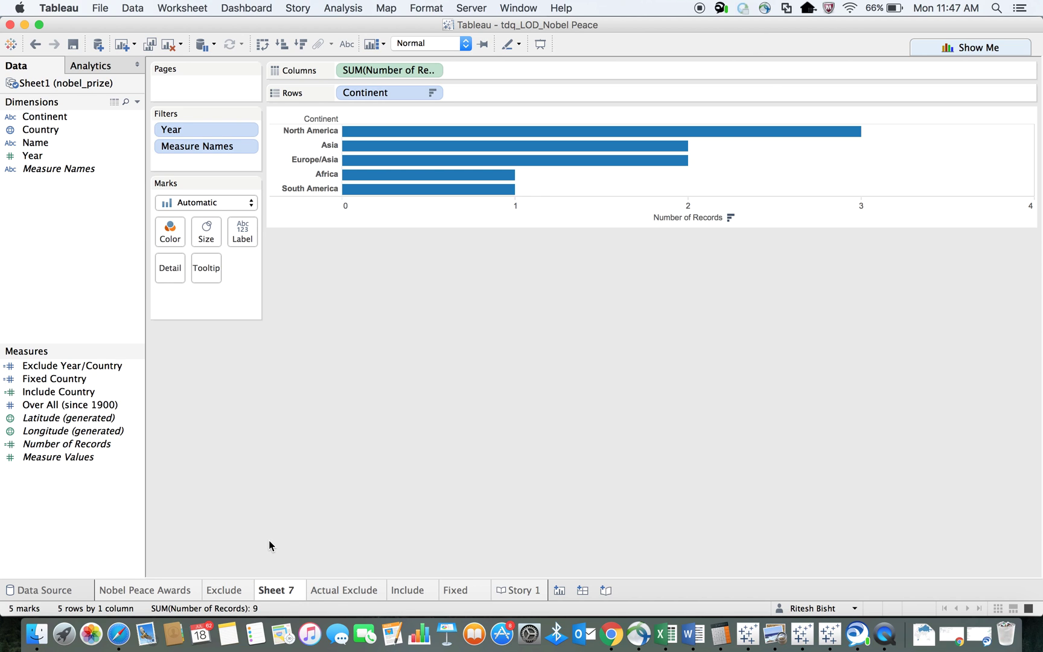
left_click(227, 594)
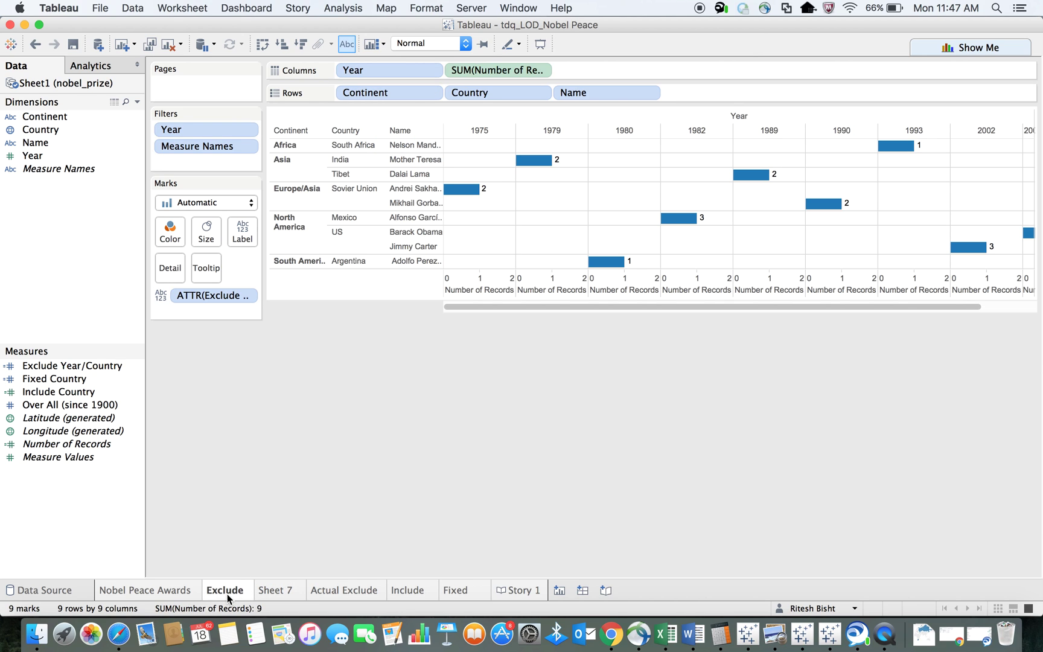
mouse_move(71, 366)
right_click(93, 371)
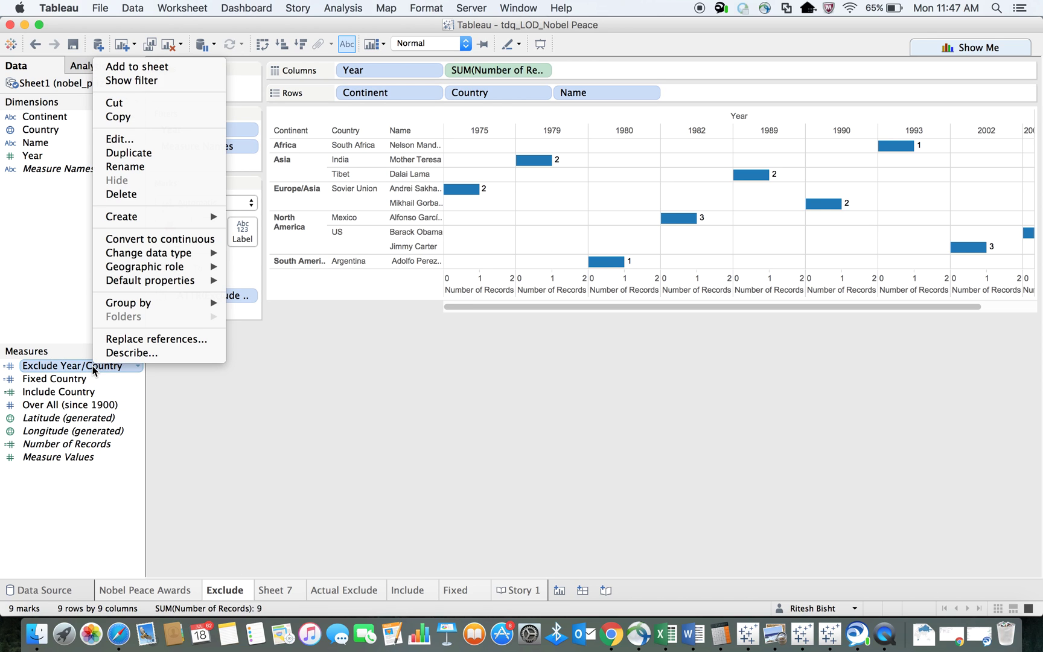
left_click(134, 139)
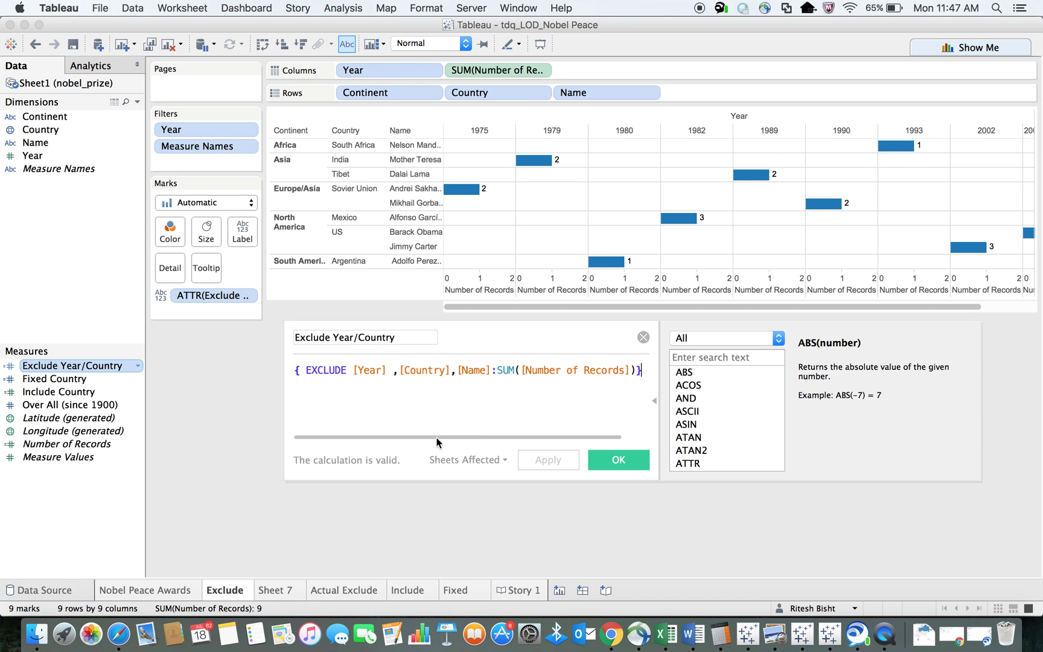
left_click_drag(437, 441, 474, 433)
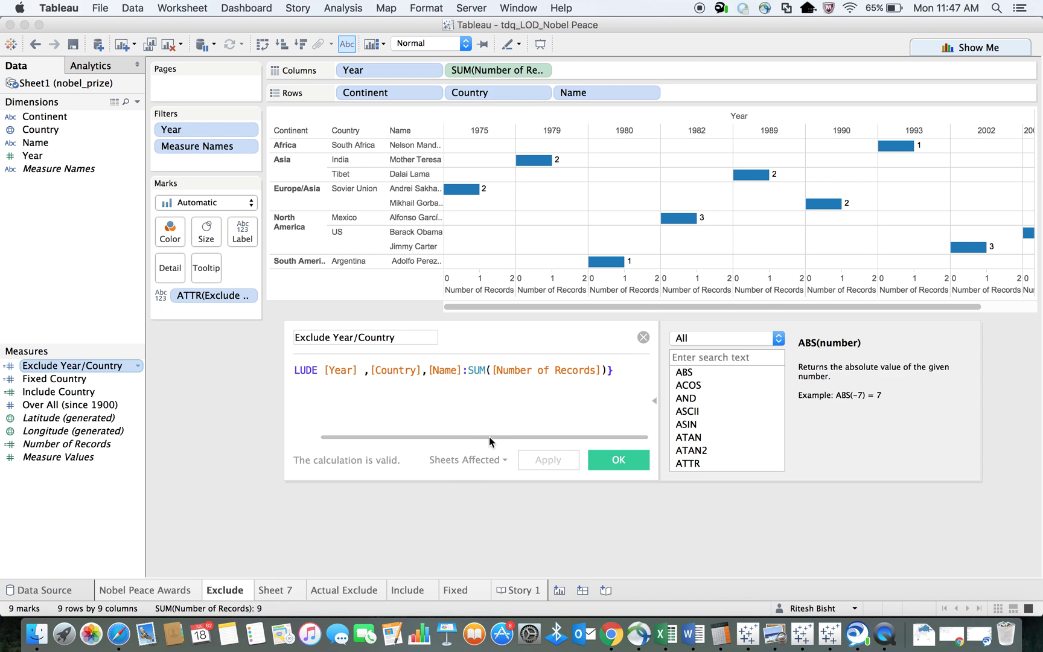
left_click_drag(490, 437, 439, 440)
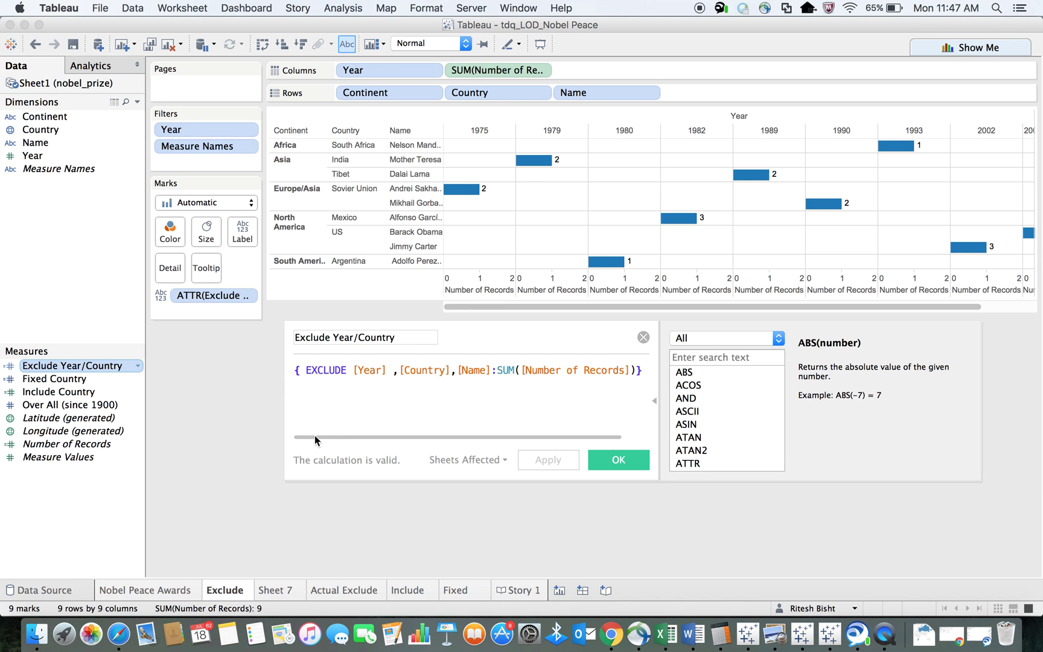
left_click(694, 357)
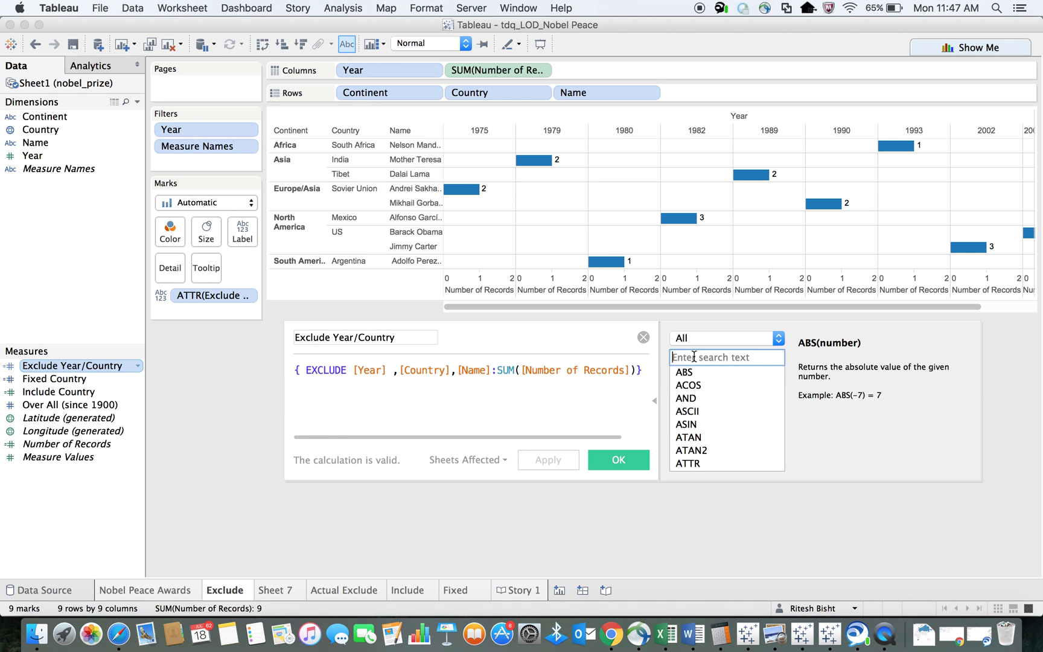
type("exc")
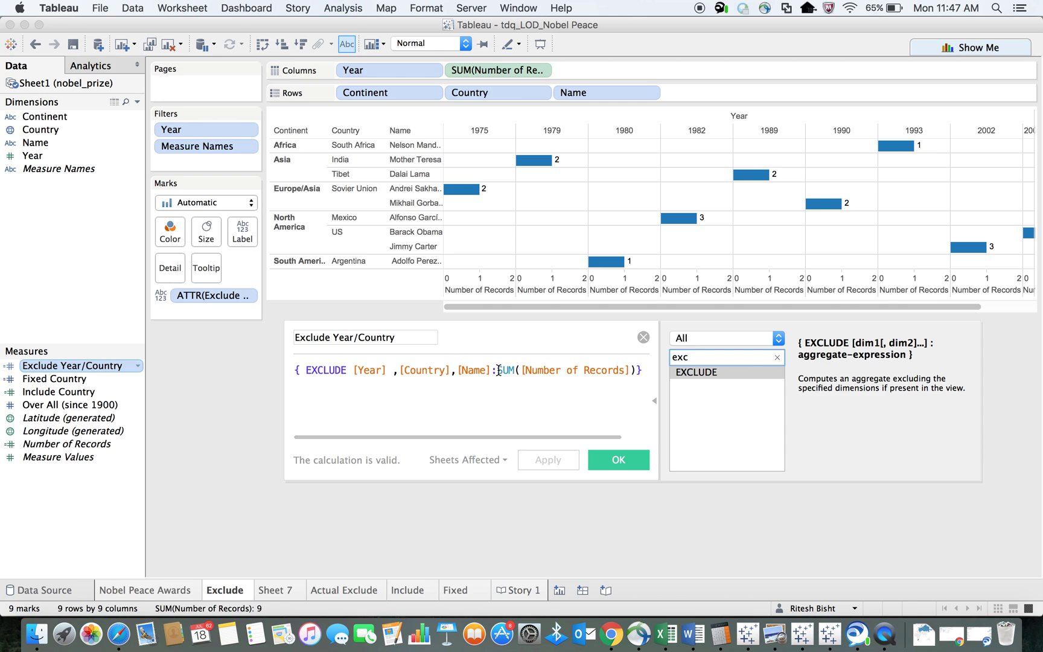
left_click_drag(498, 371, 520, 372)
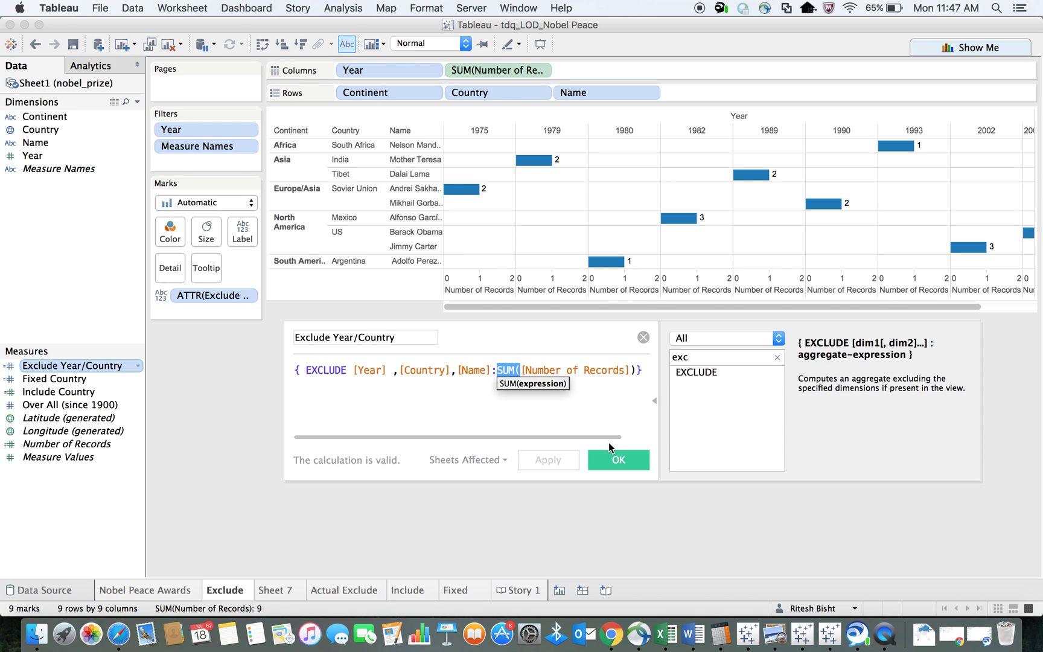
left_click(552, 408)
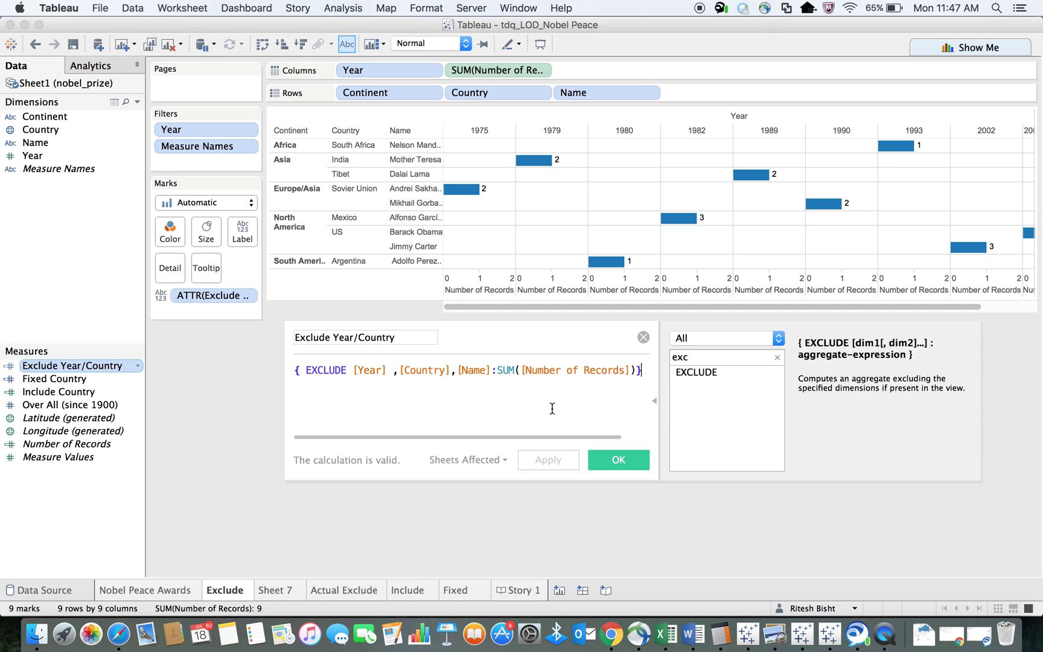
left_click(614, 461)
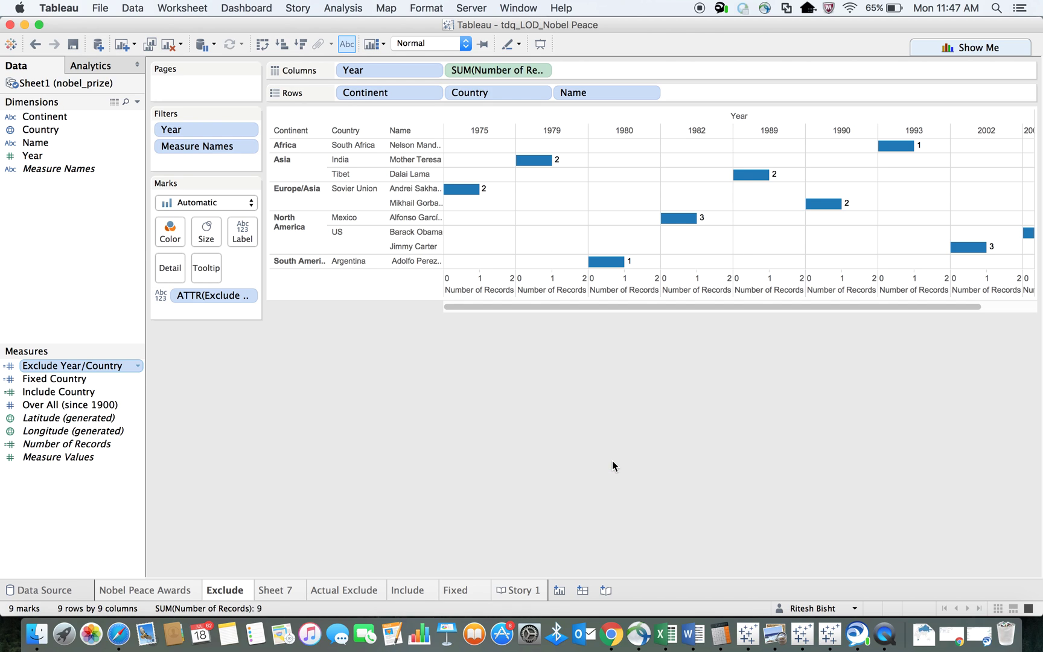
left_click_drag(93, 362, 250, 230)
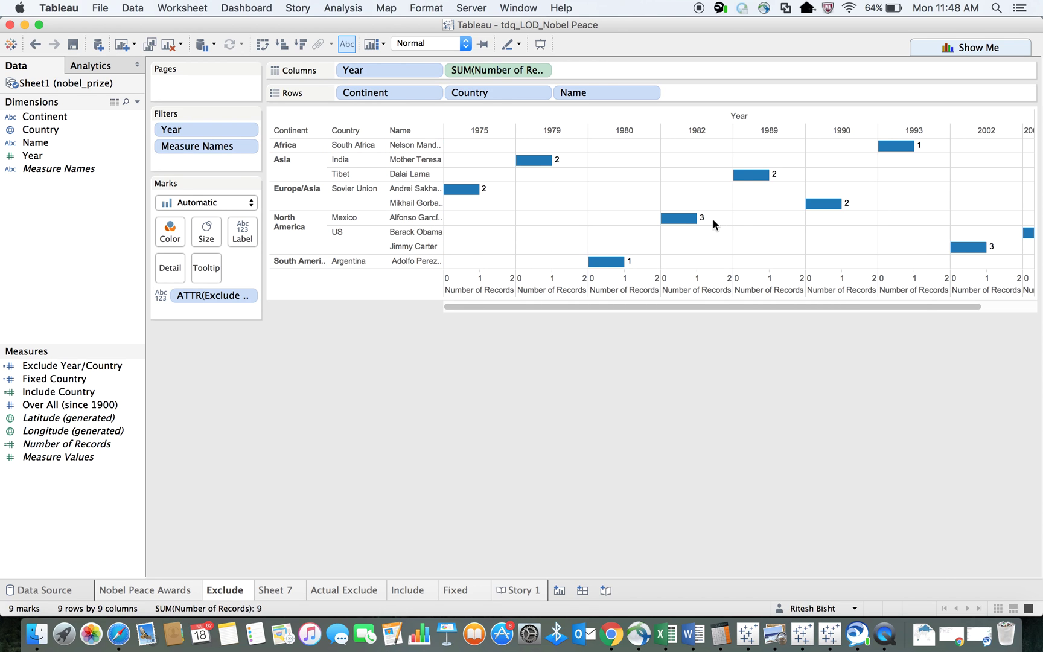
mouse_move(679, 218)
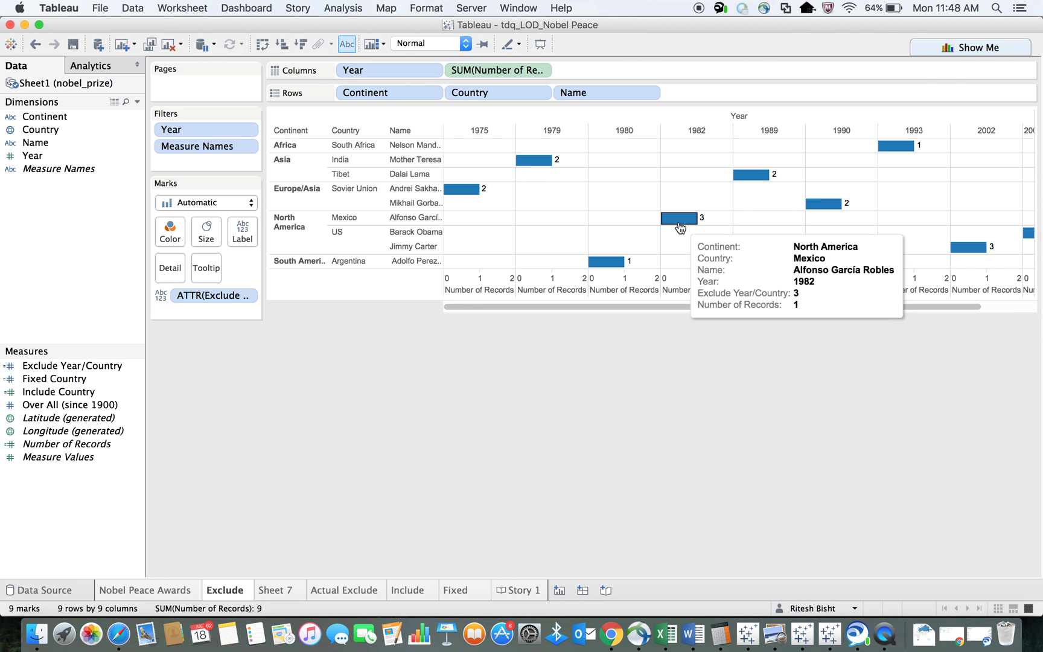
left_click_drag(797, 308, 847, 309)
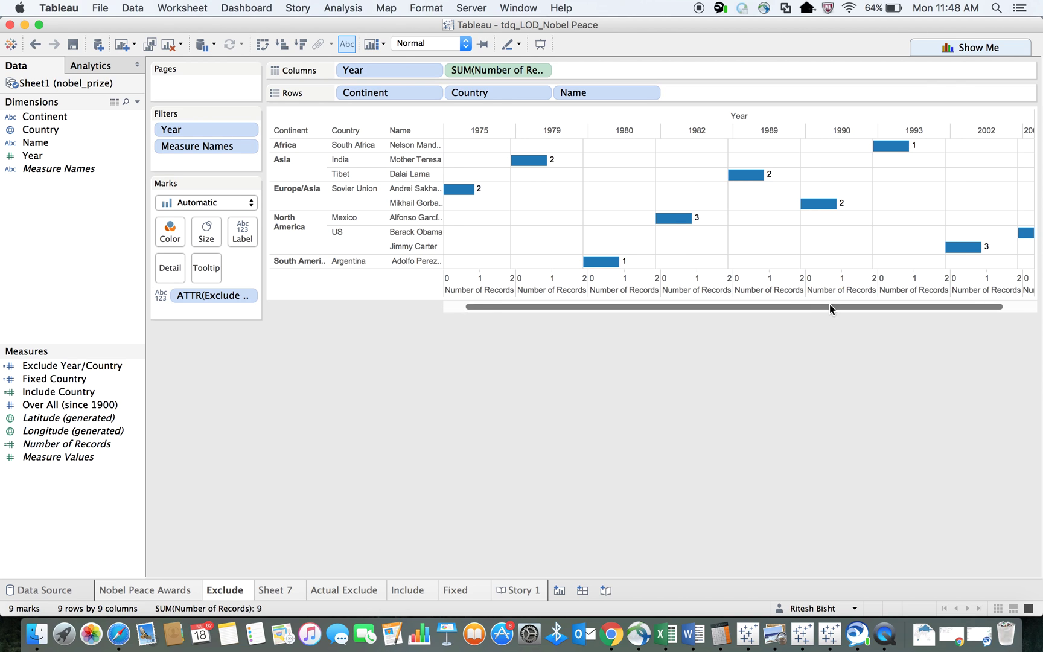
- Compare Sheet 7 with the Exclude sheet, then bring up QuickTime Player's Dock menu
left_click(277, 591)
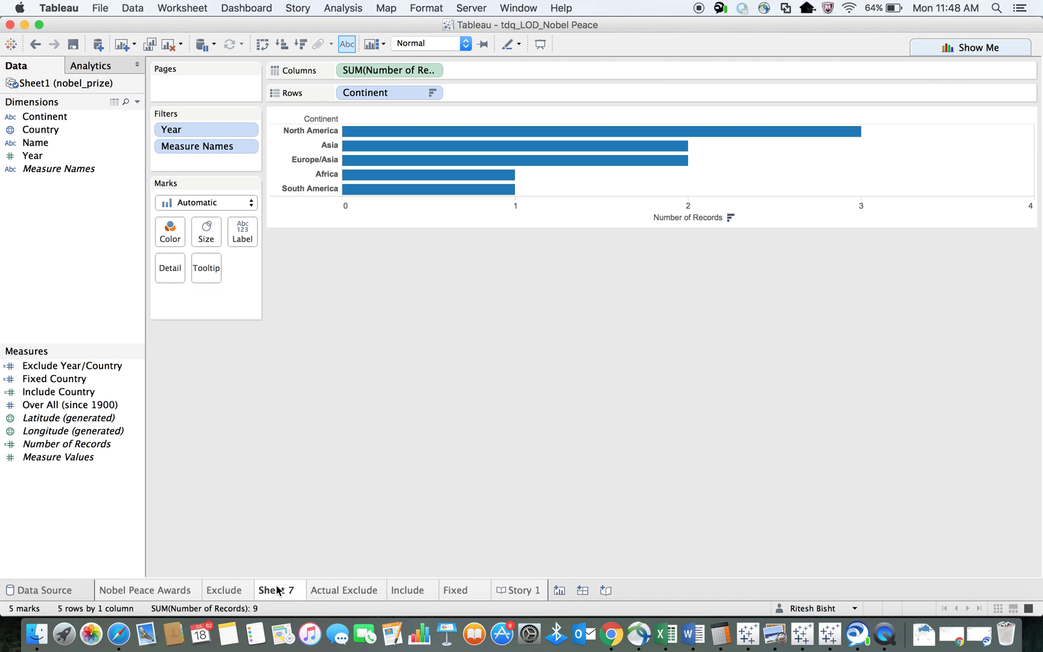
left_click(217, 591)
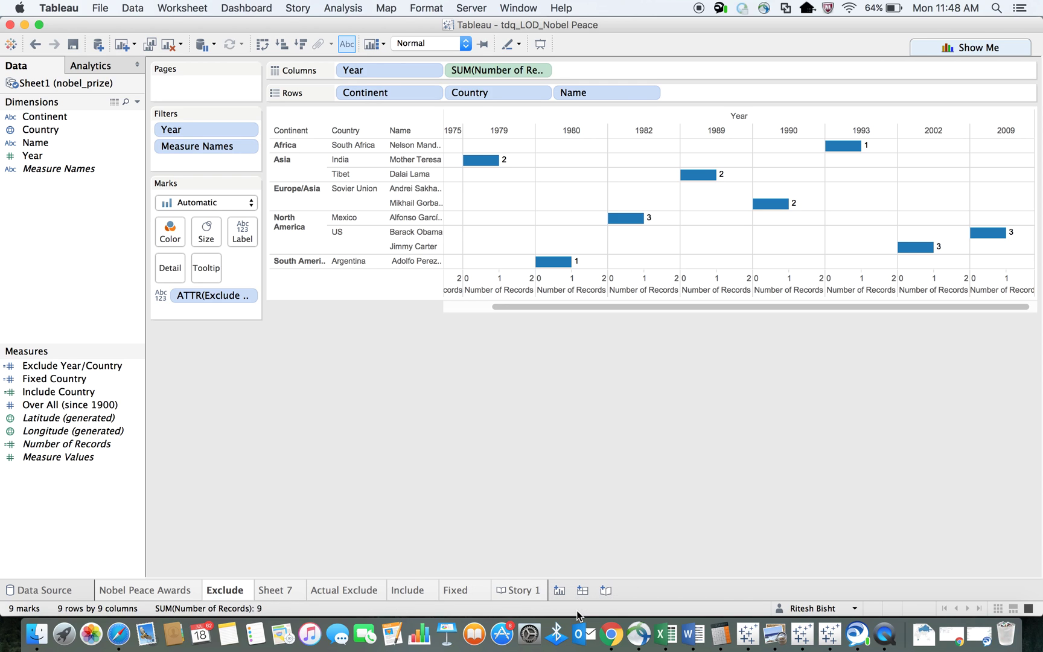
right_click(885, 644)
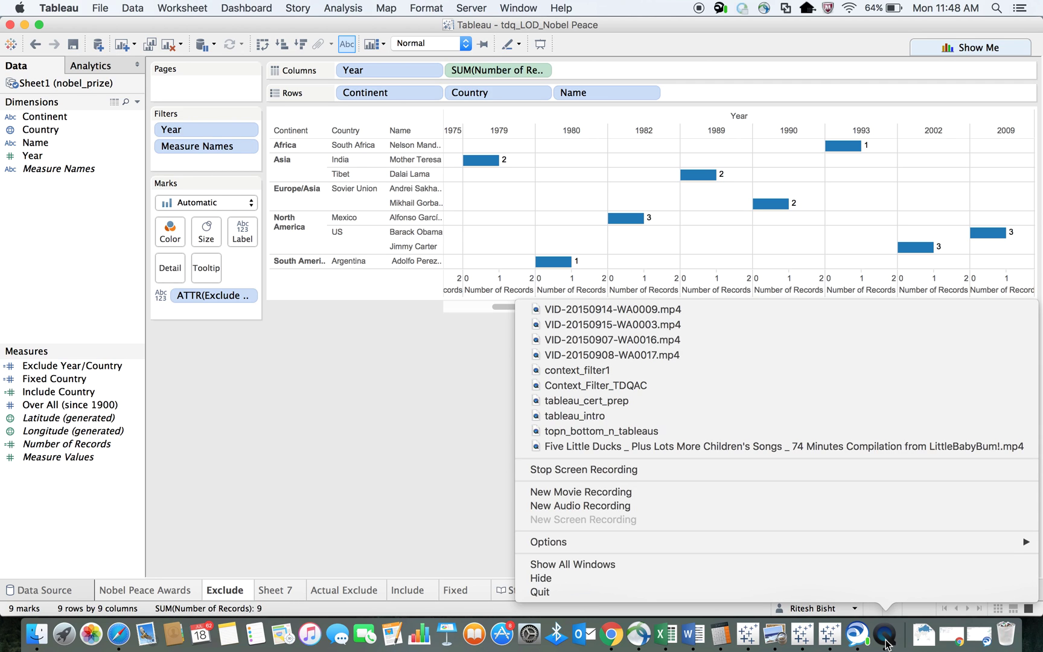